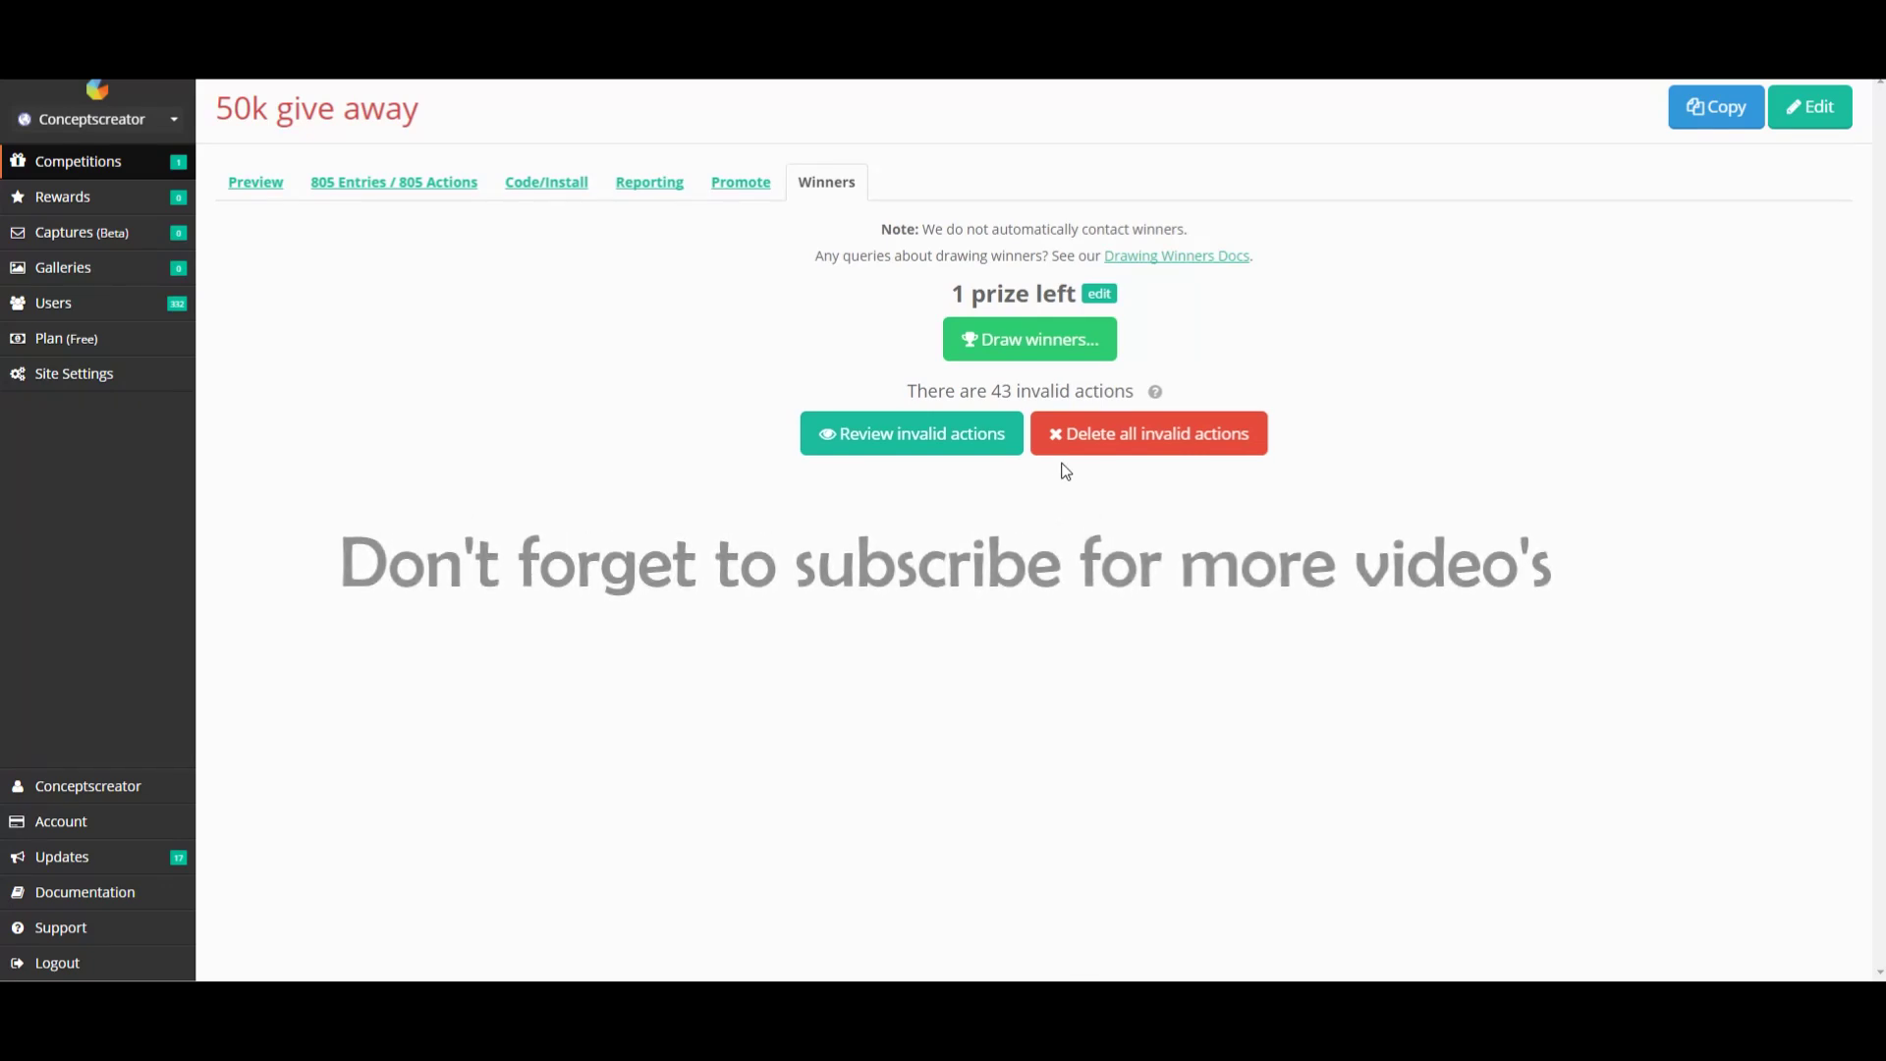
Read the cheating-entries help and check why the listed actions are invalid.
click(1155, 392)
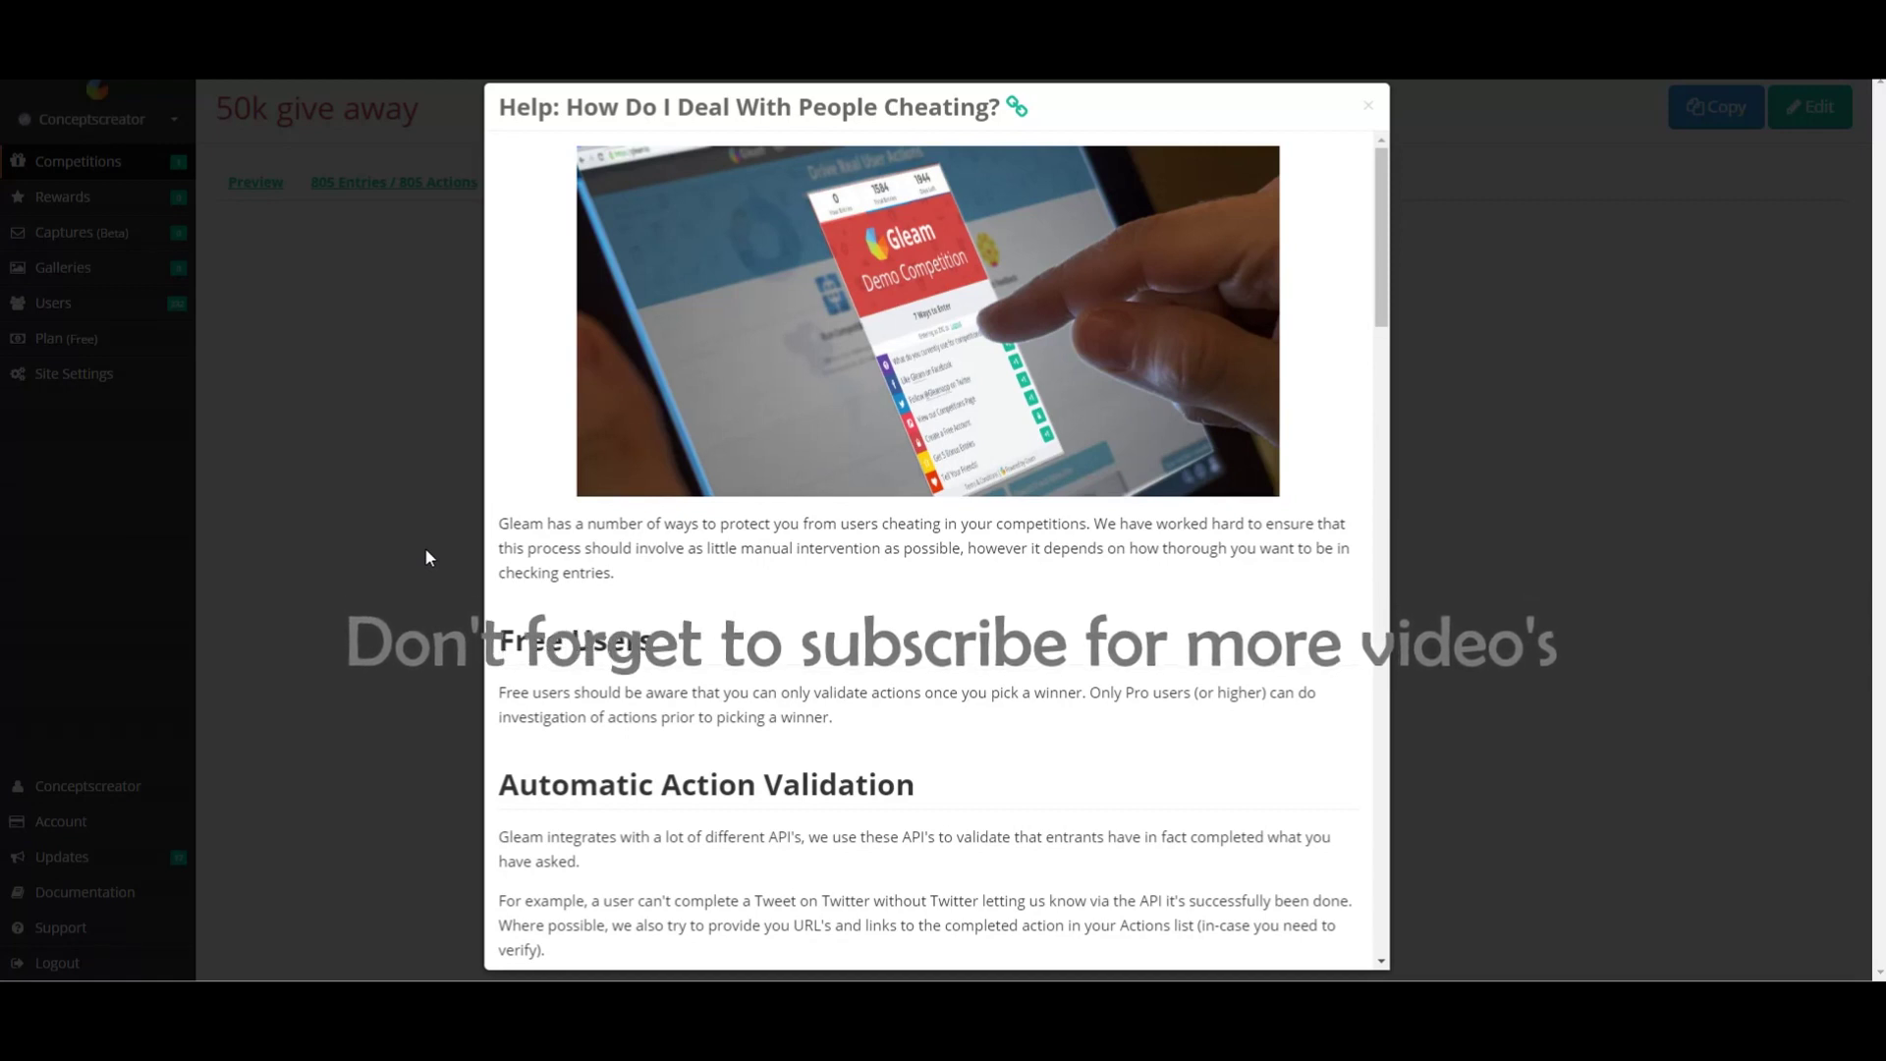
click(426, 556)
click(890, 443)
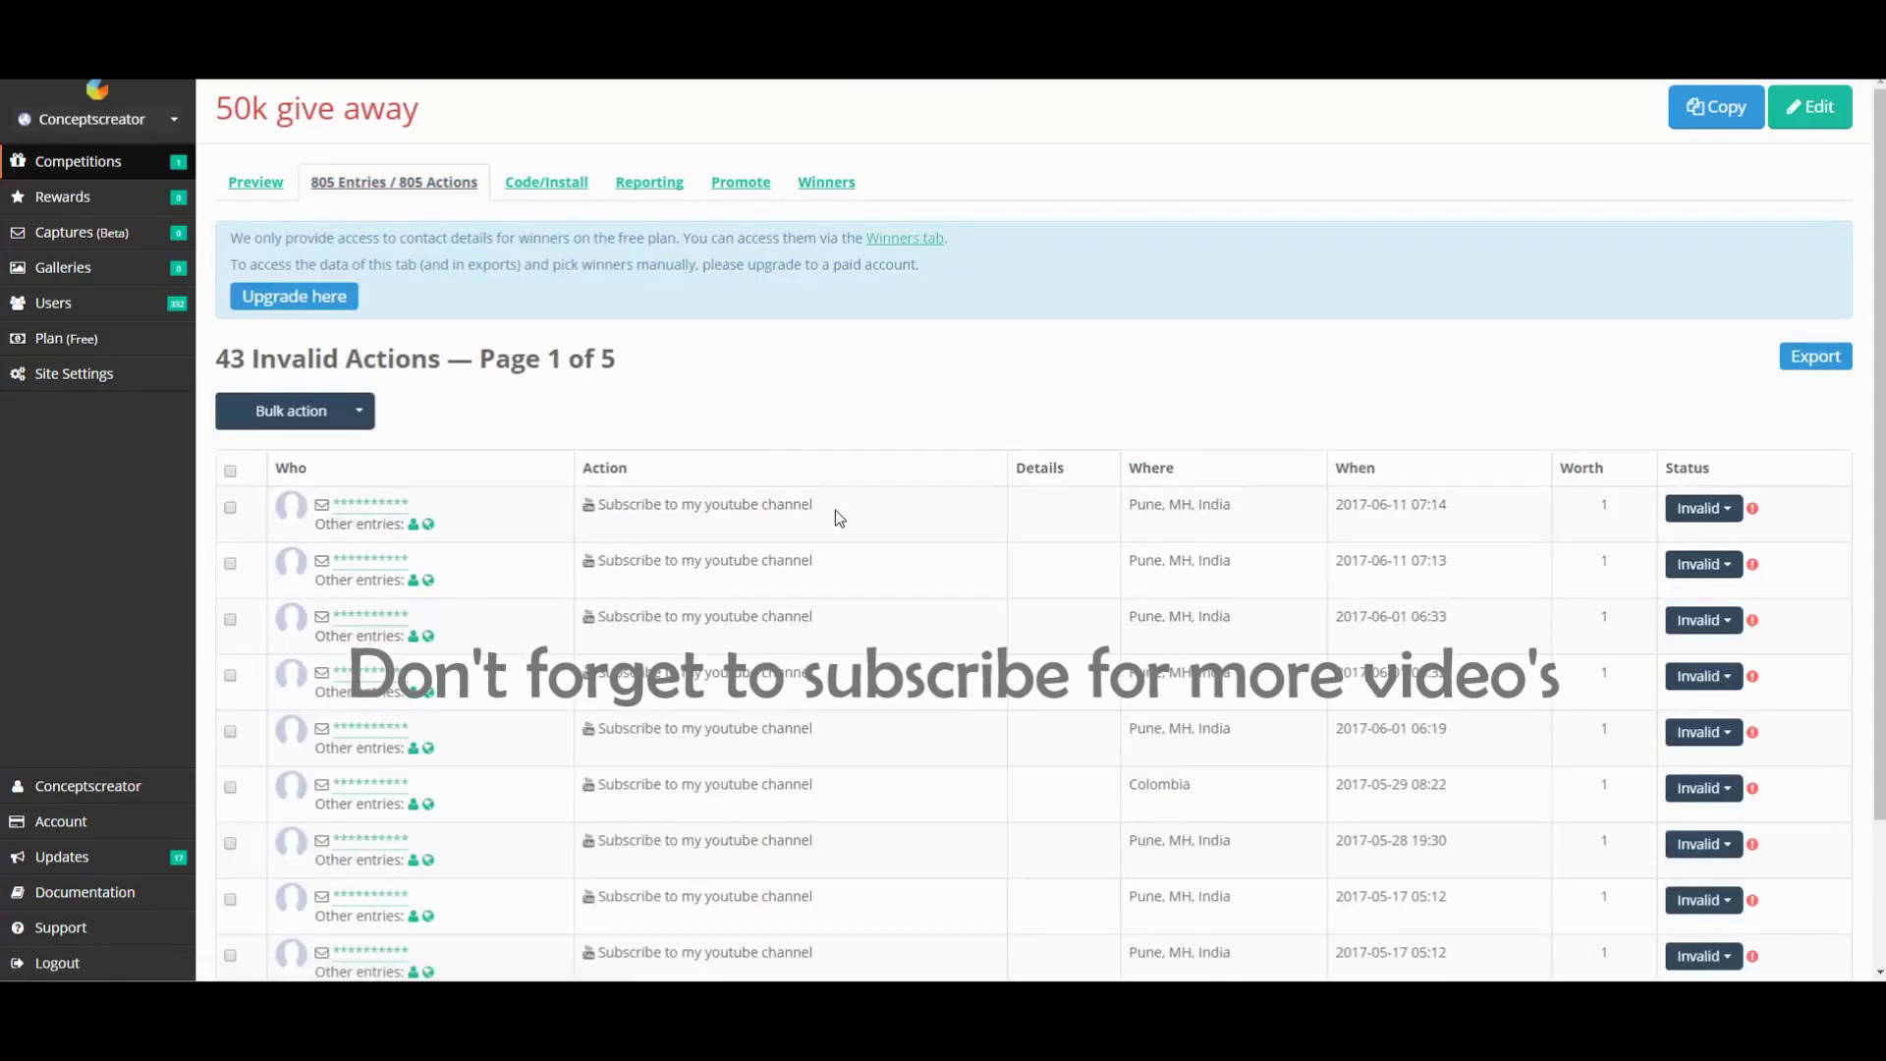
scroll(835, 511, down, 1)
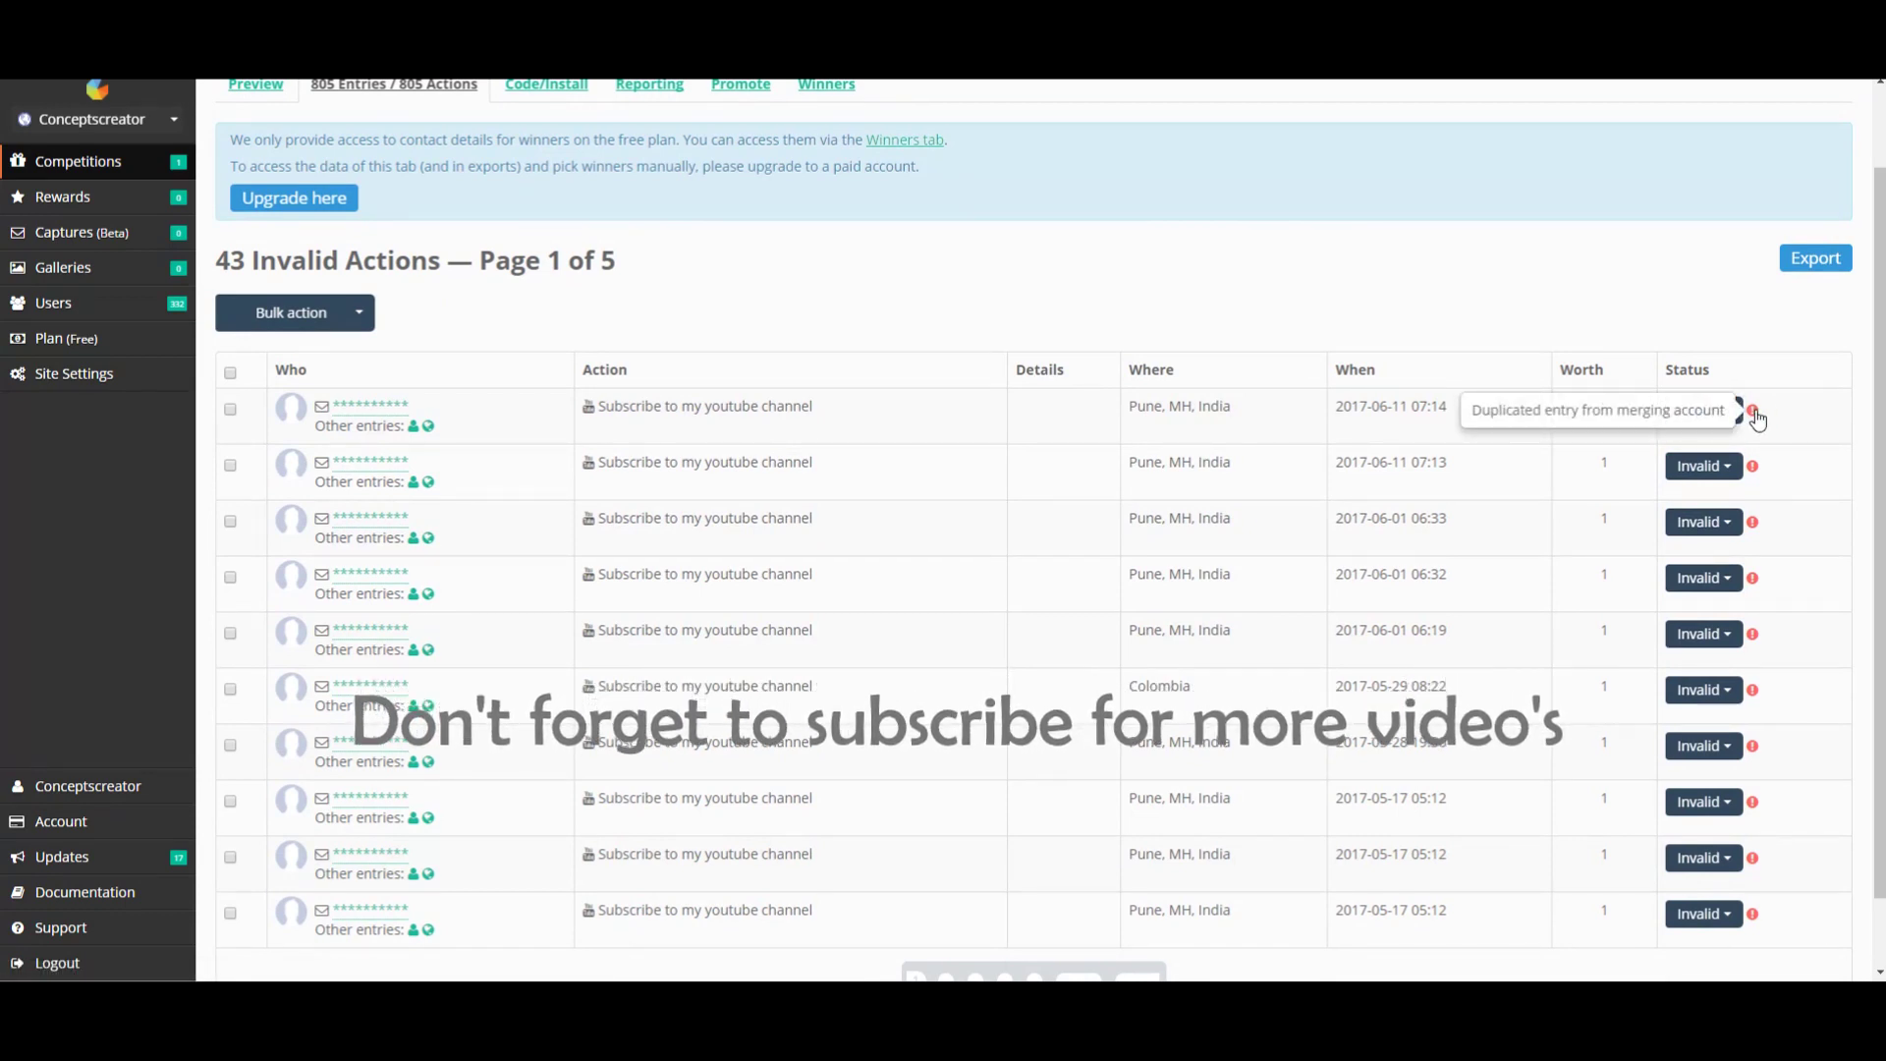
mouse_move(1753, 507)
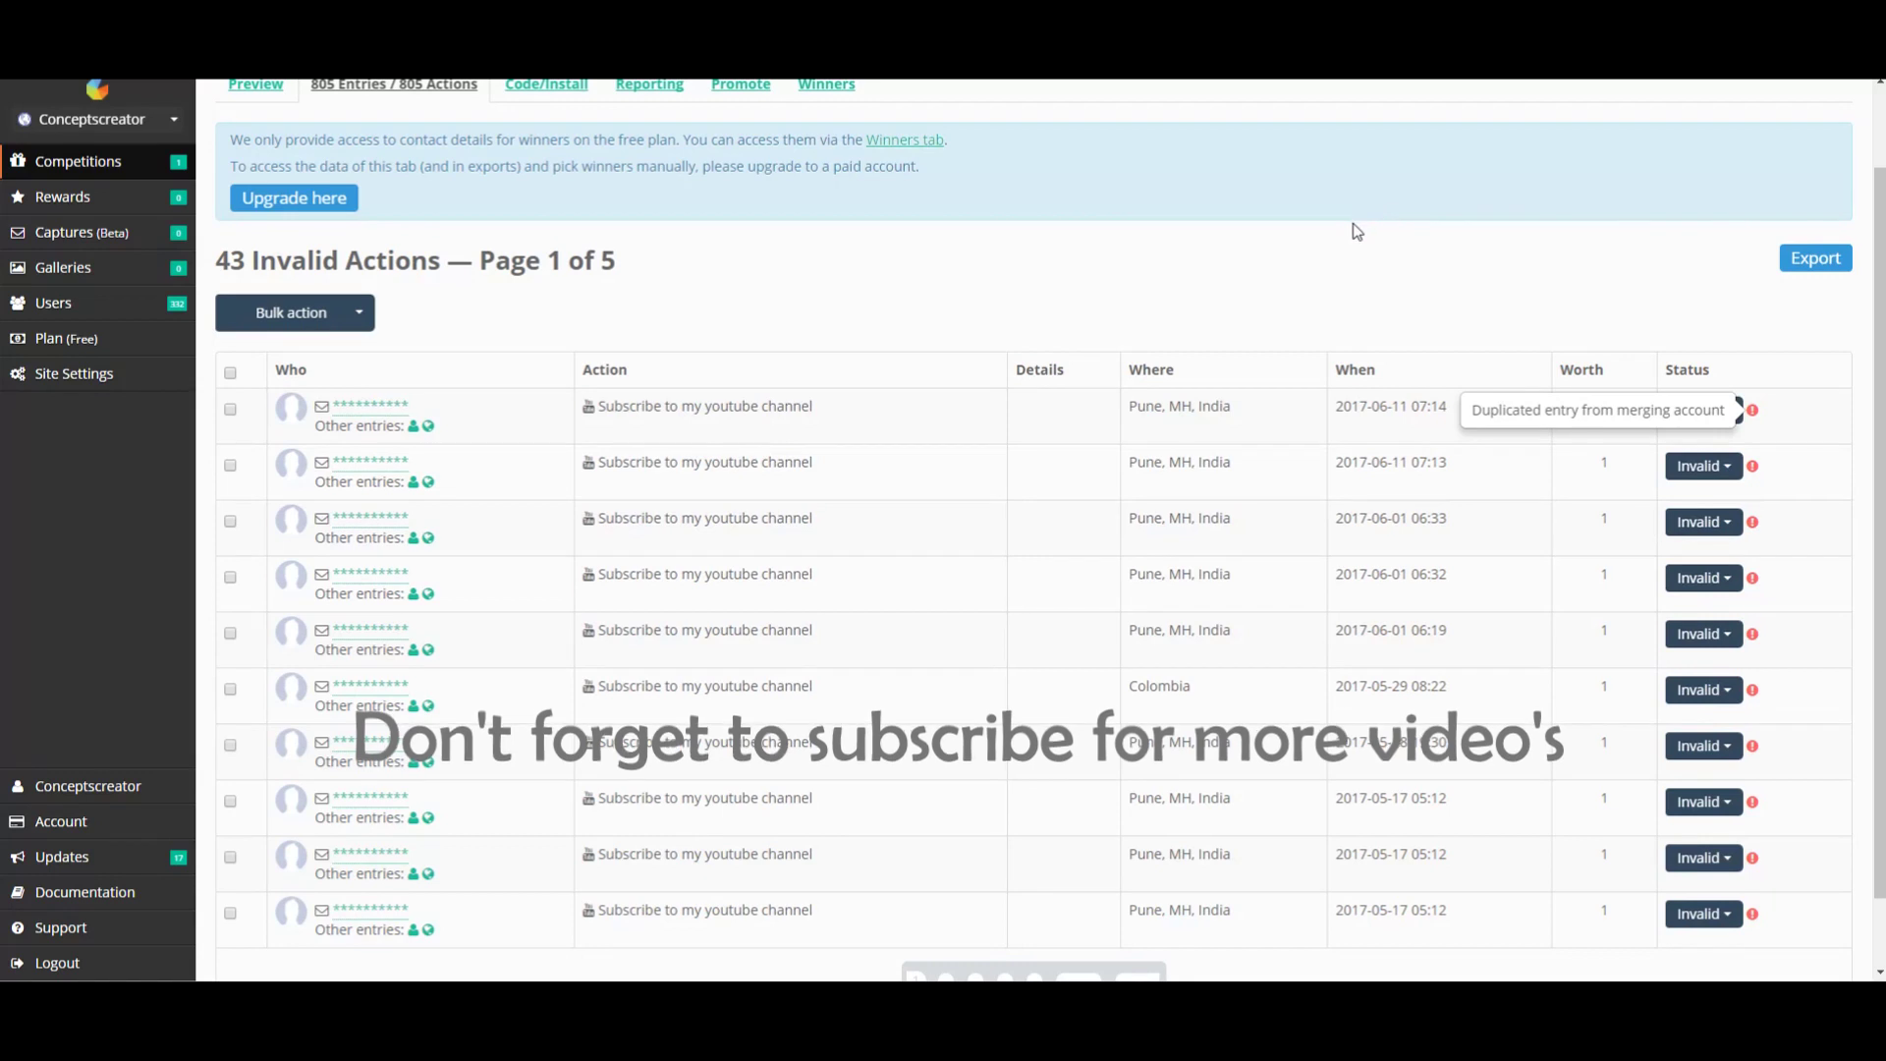
click(1753, 465)
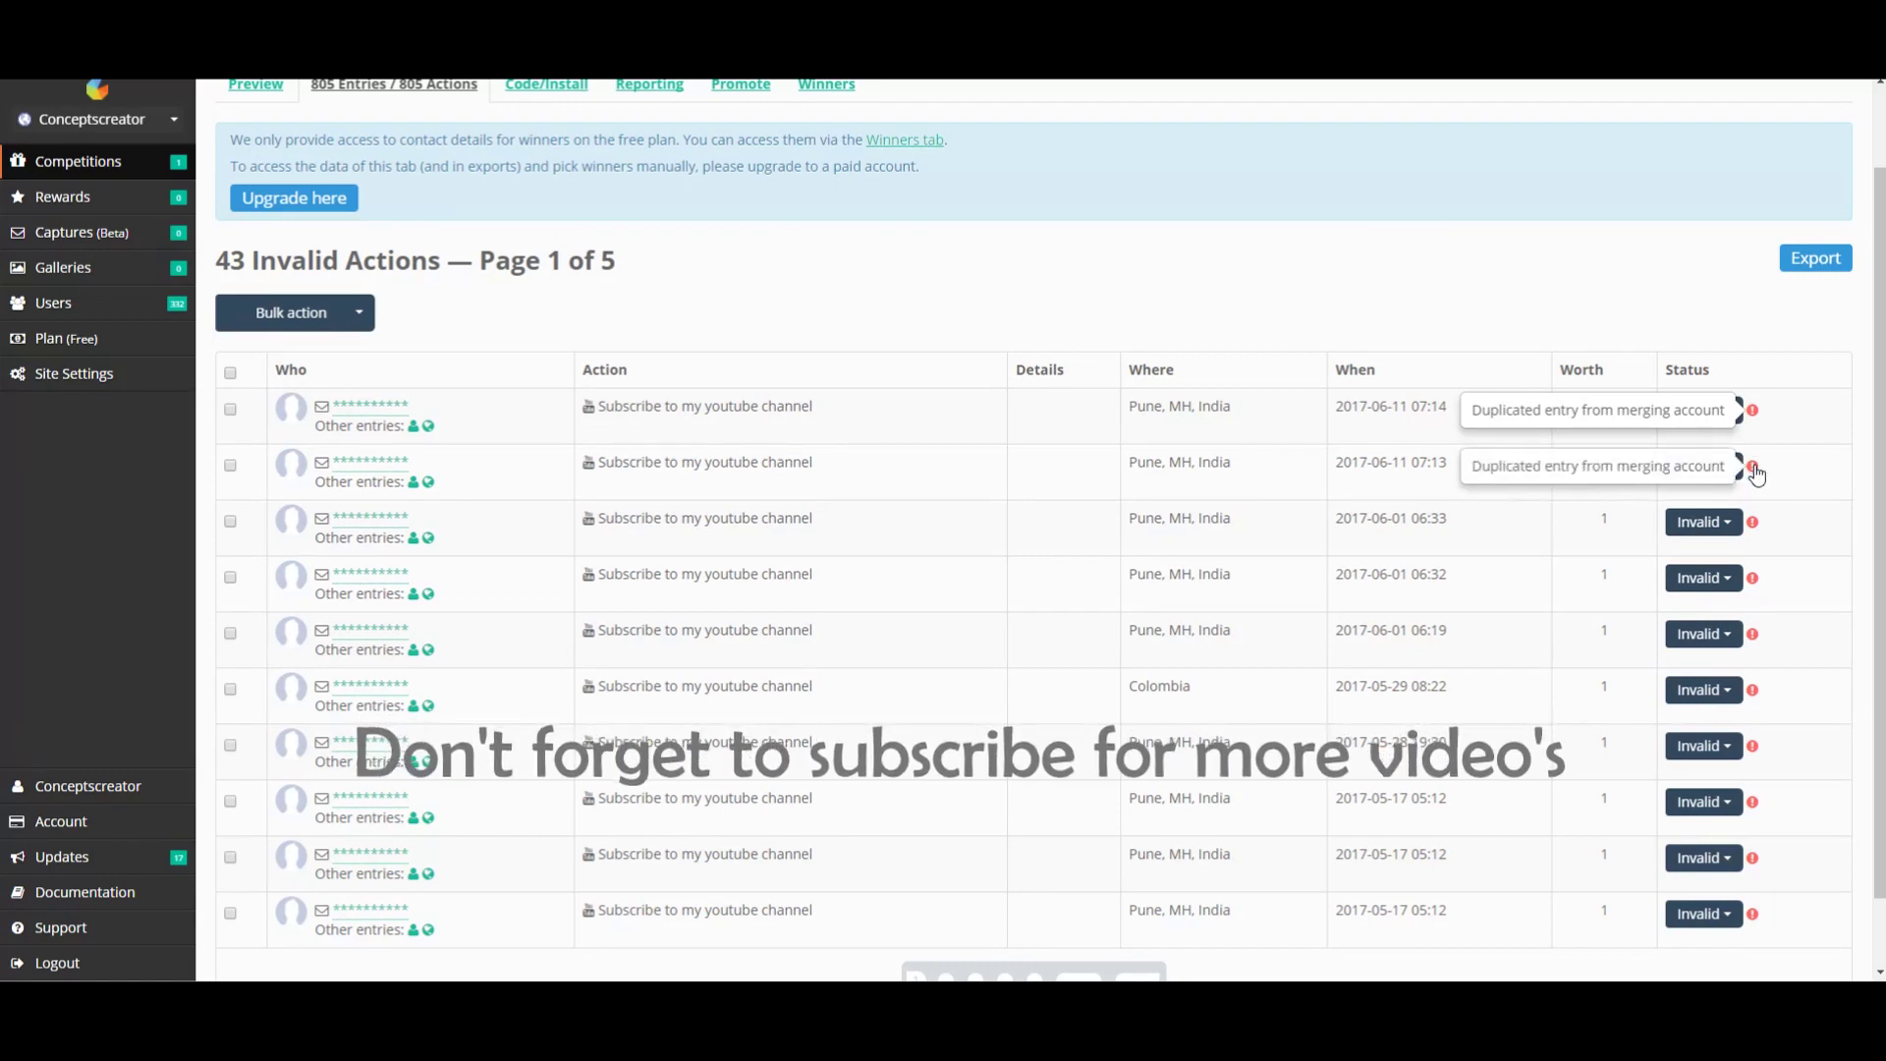
click(1753, 522)
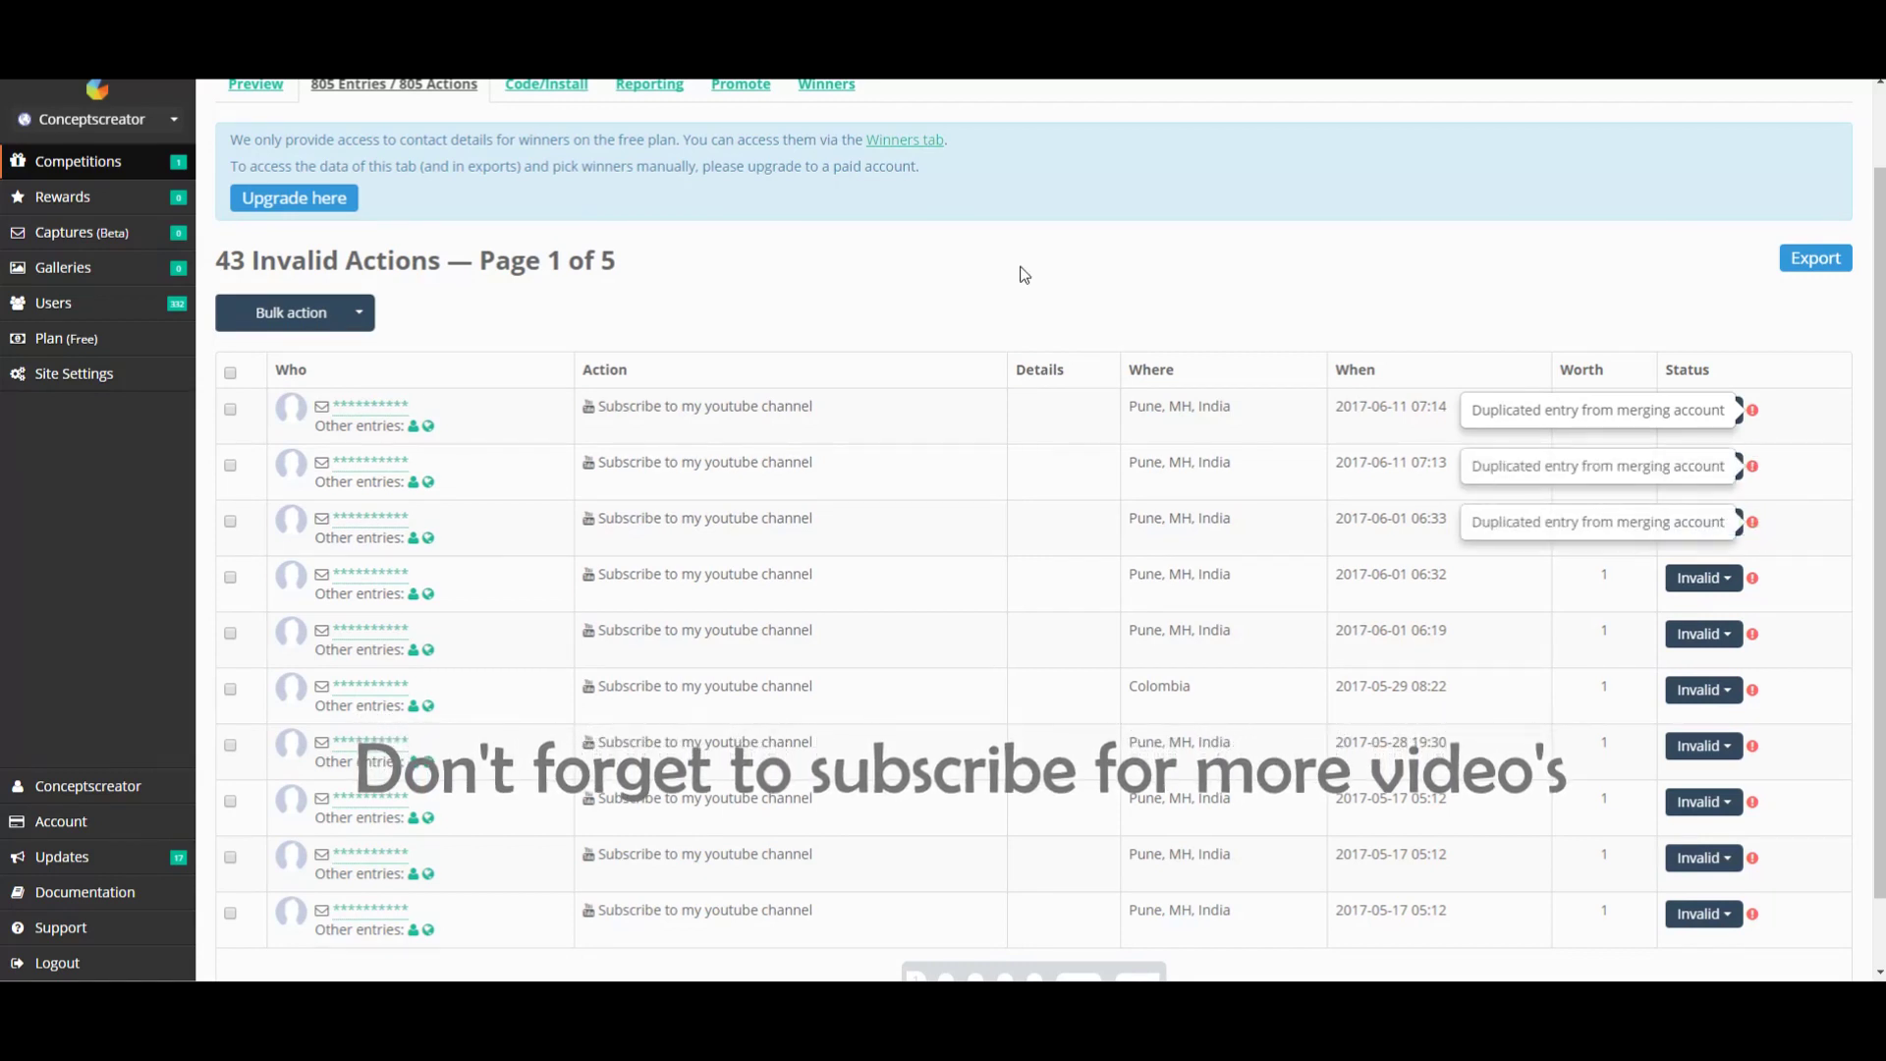
scroll(1020, 271, up, 2)
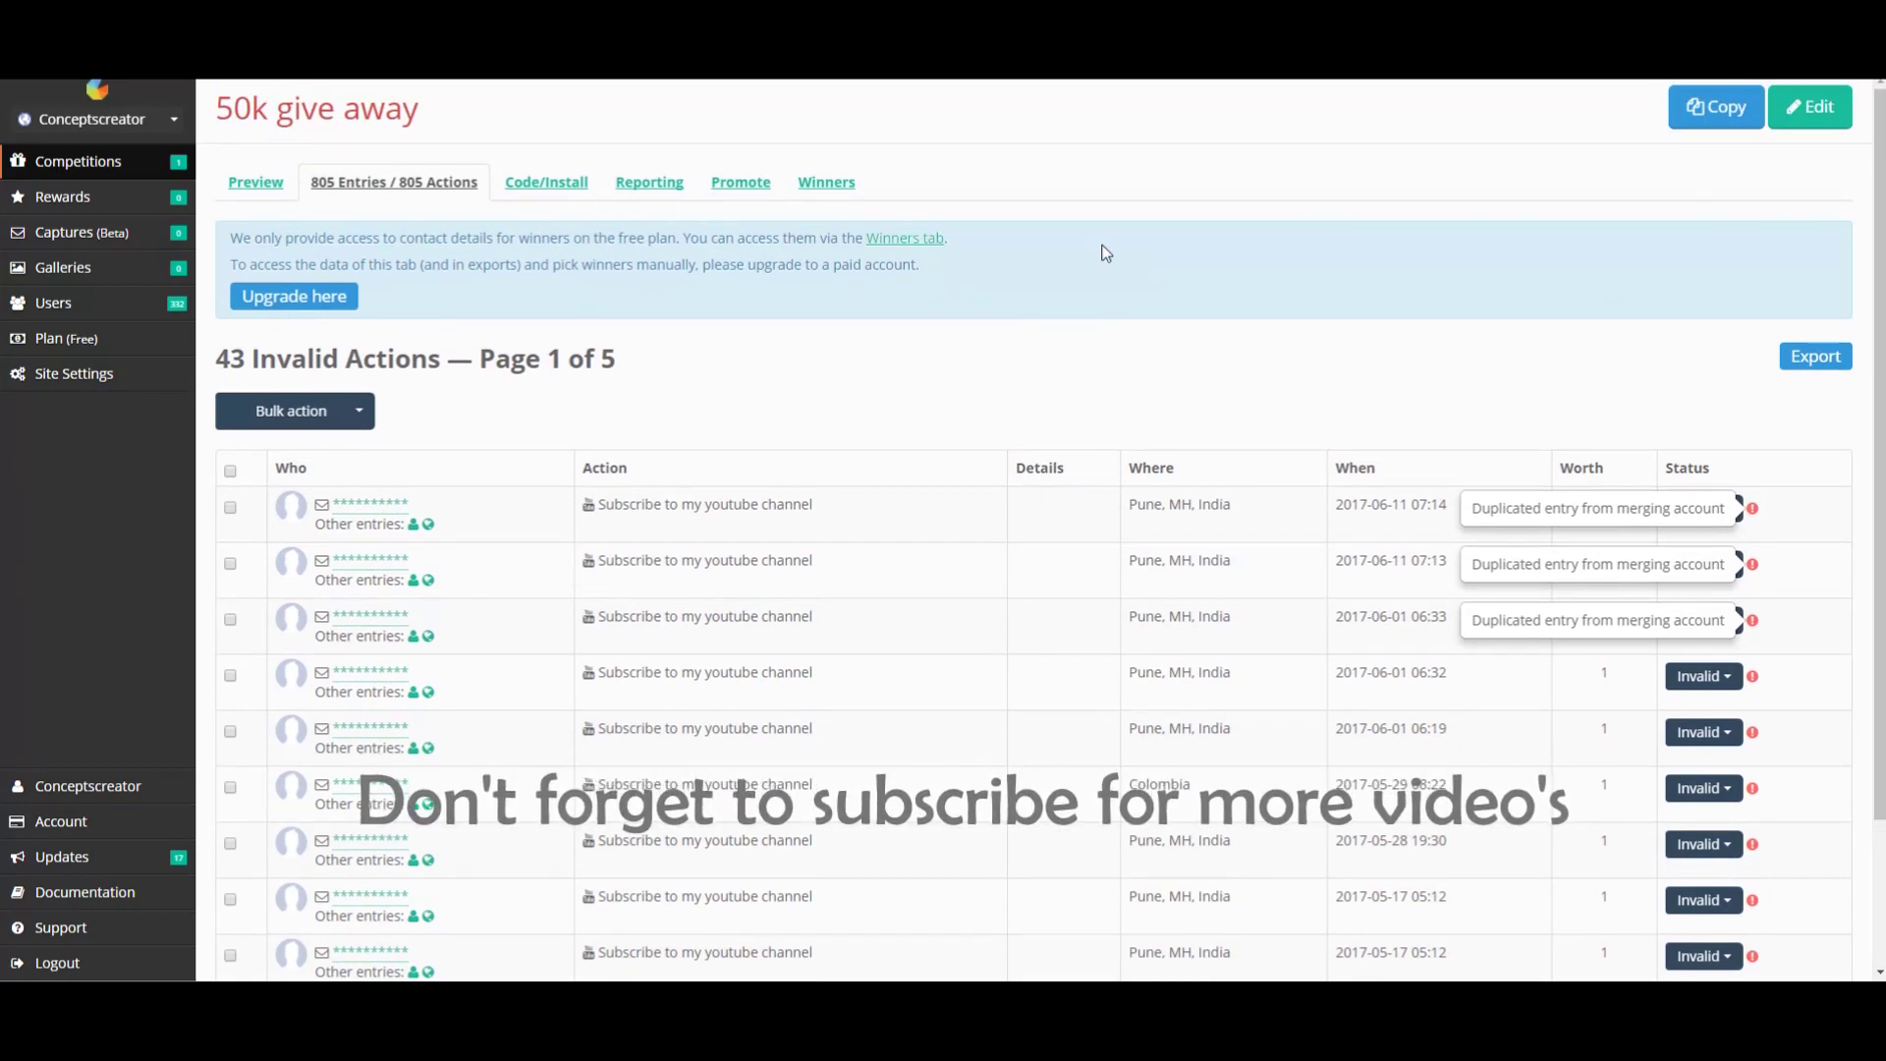
Delete all 43 invalid actions from the winners view, leaving 762 entries.
click(825, 182)
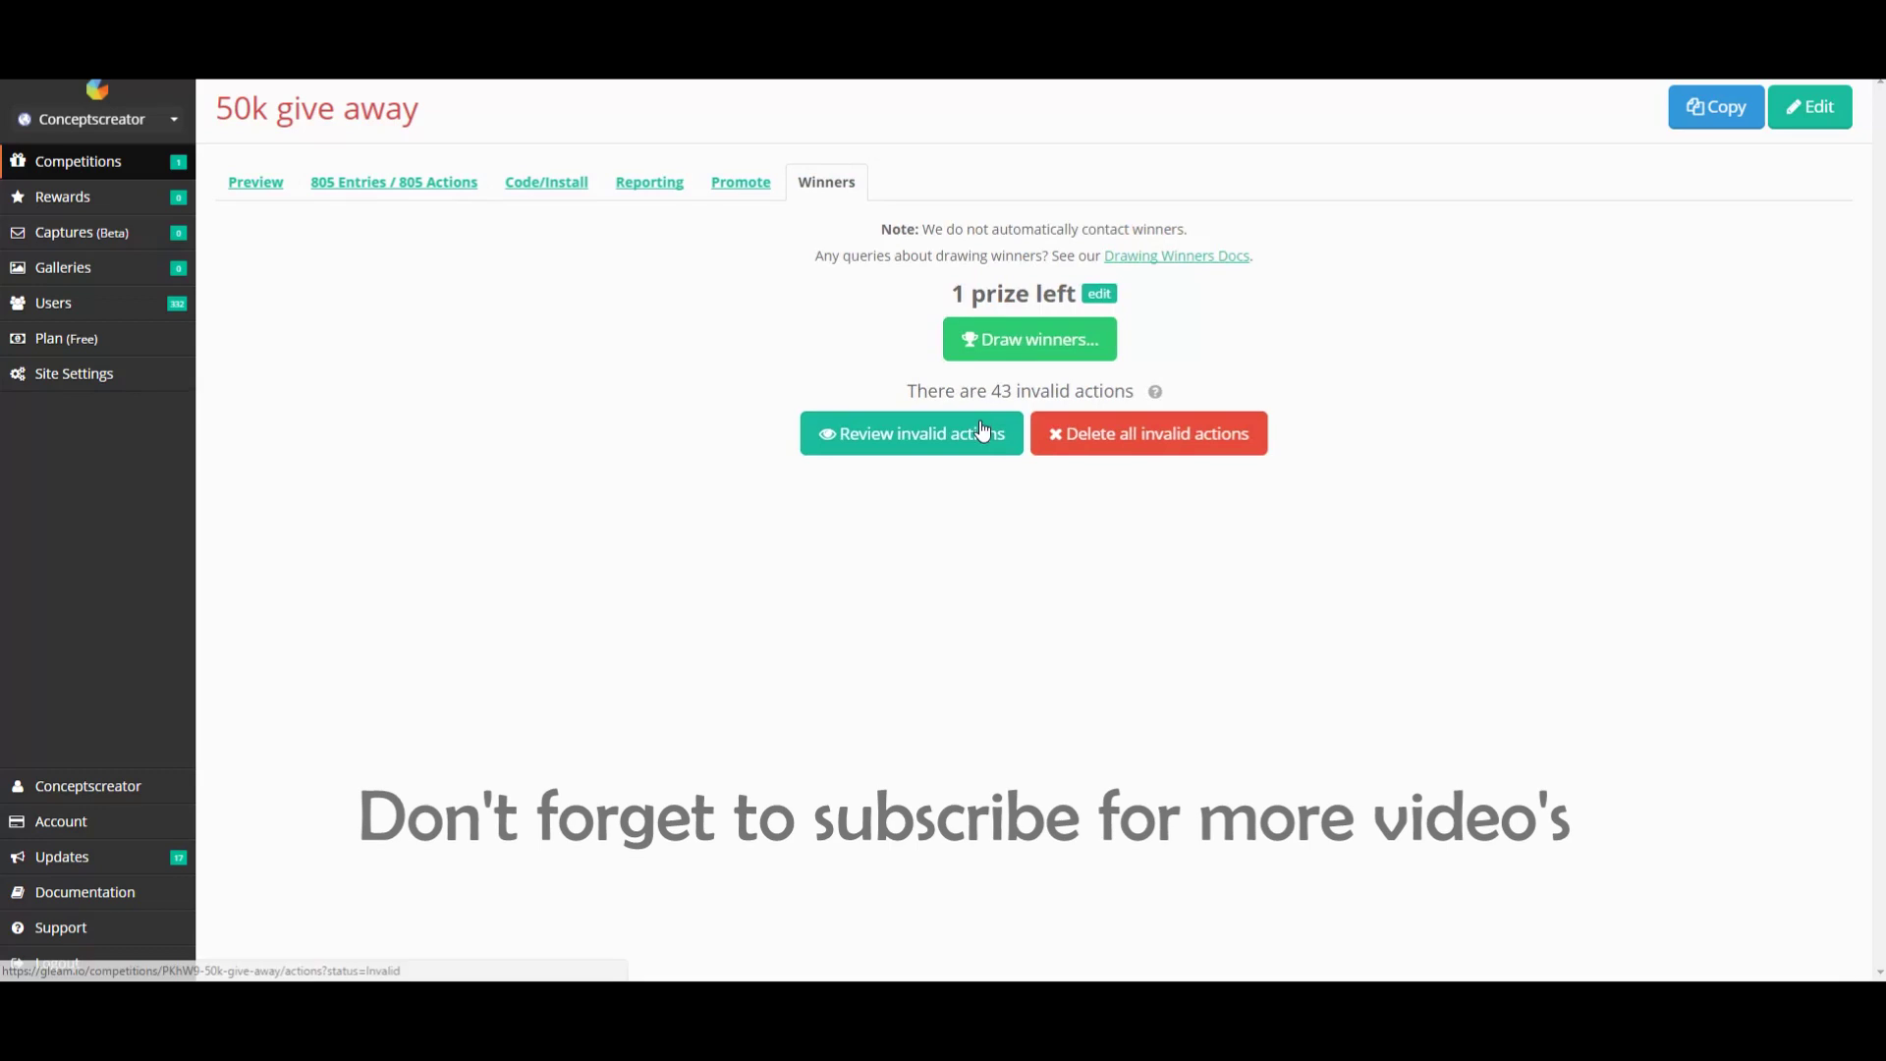
click(1164, 433)
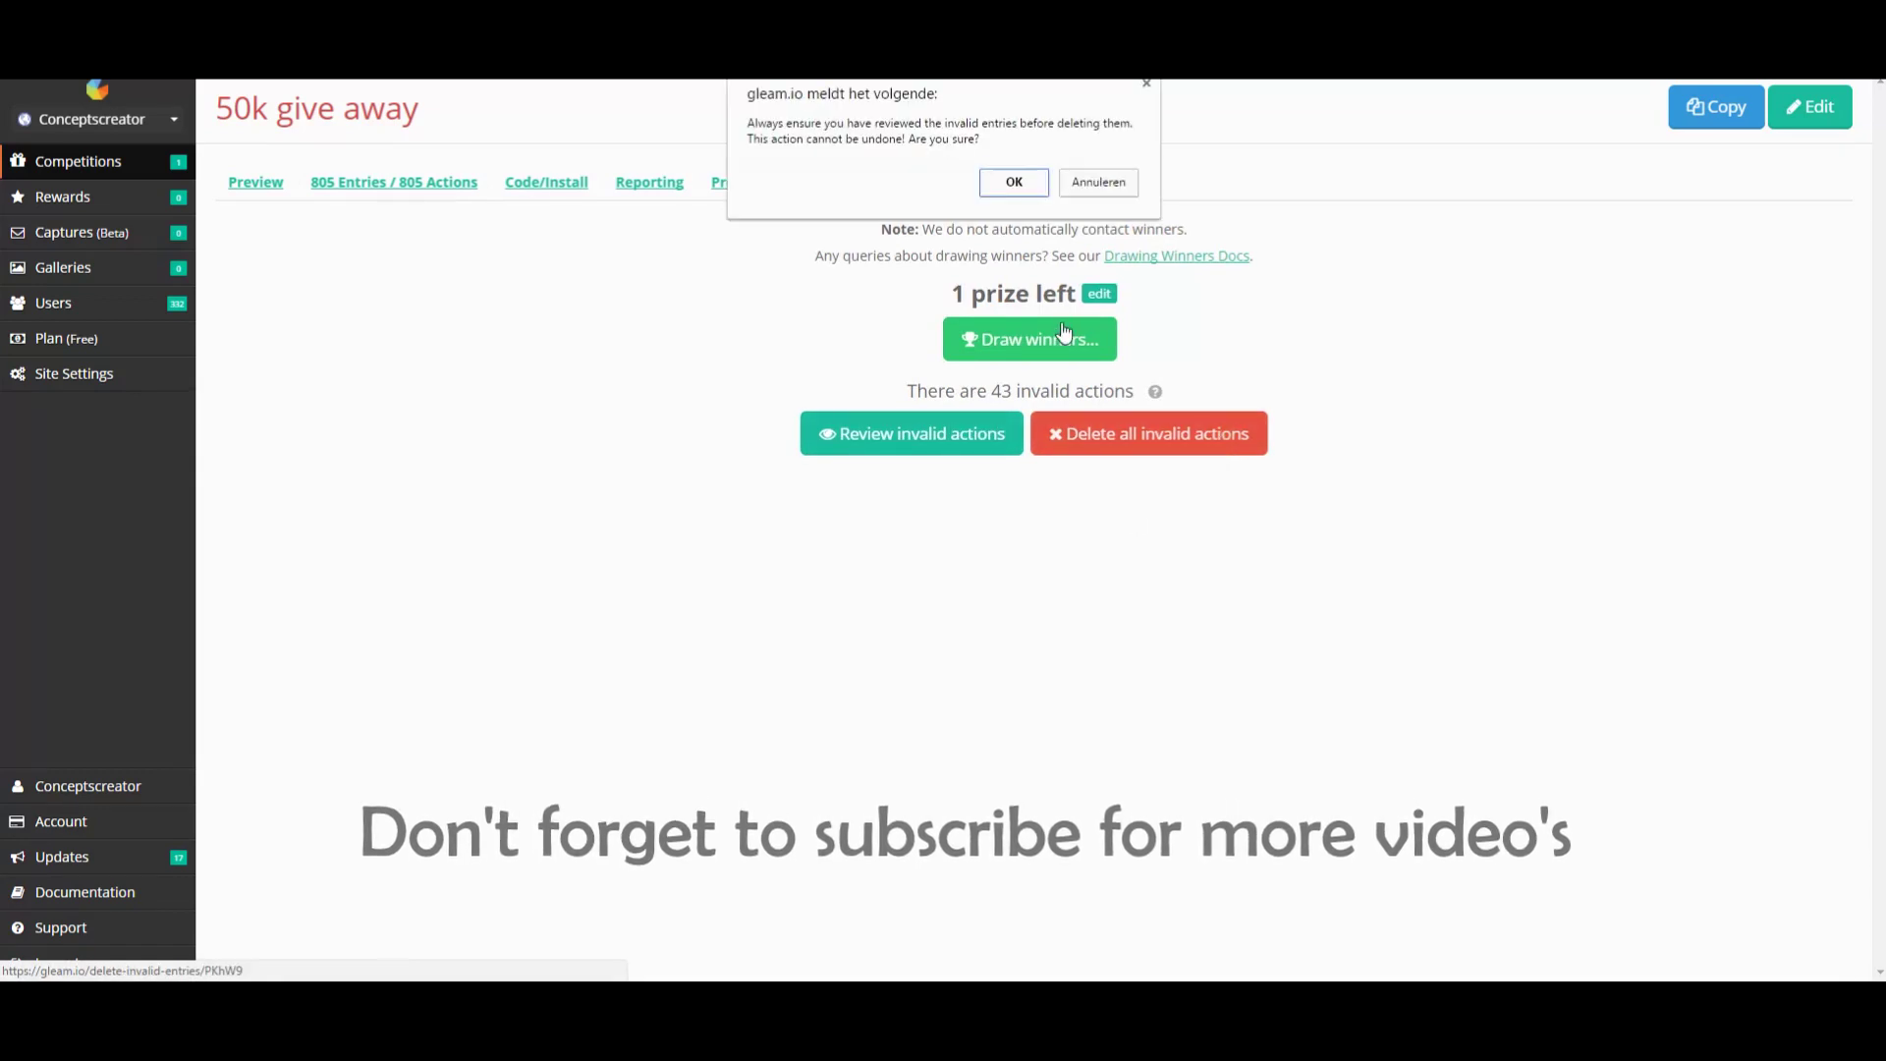
click(1014, 182)
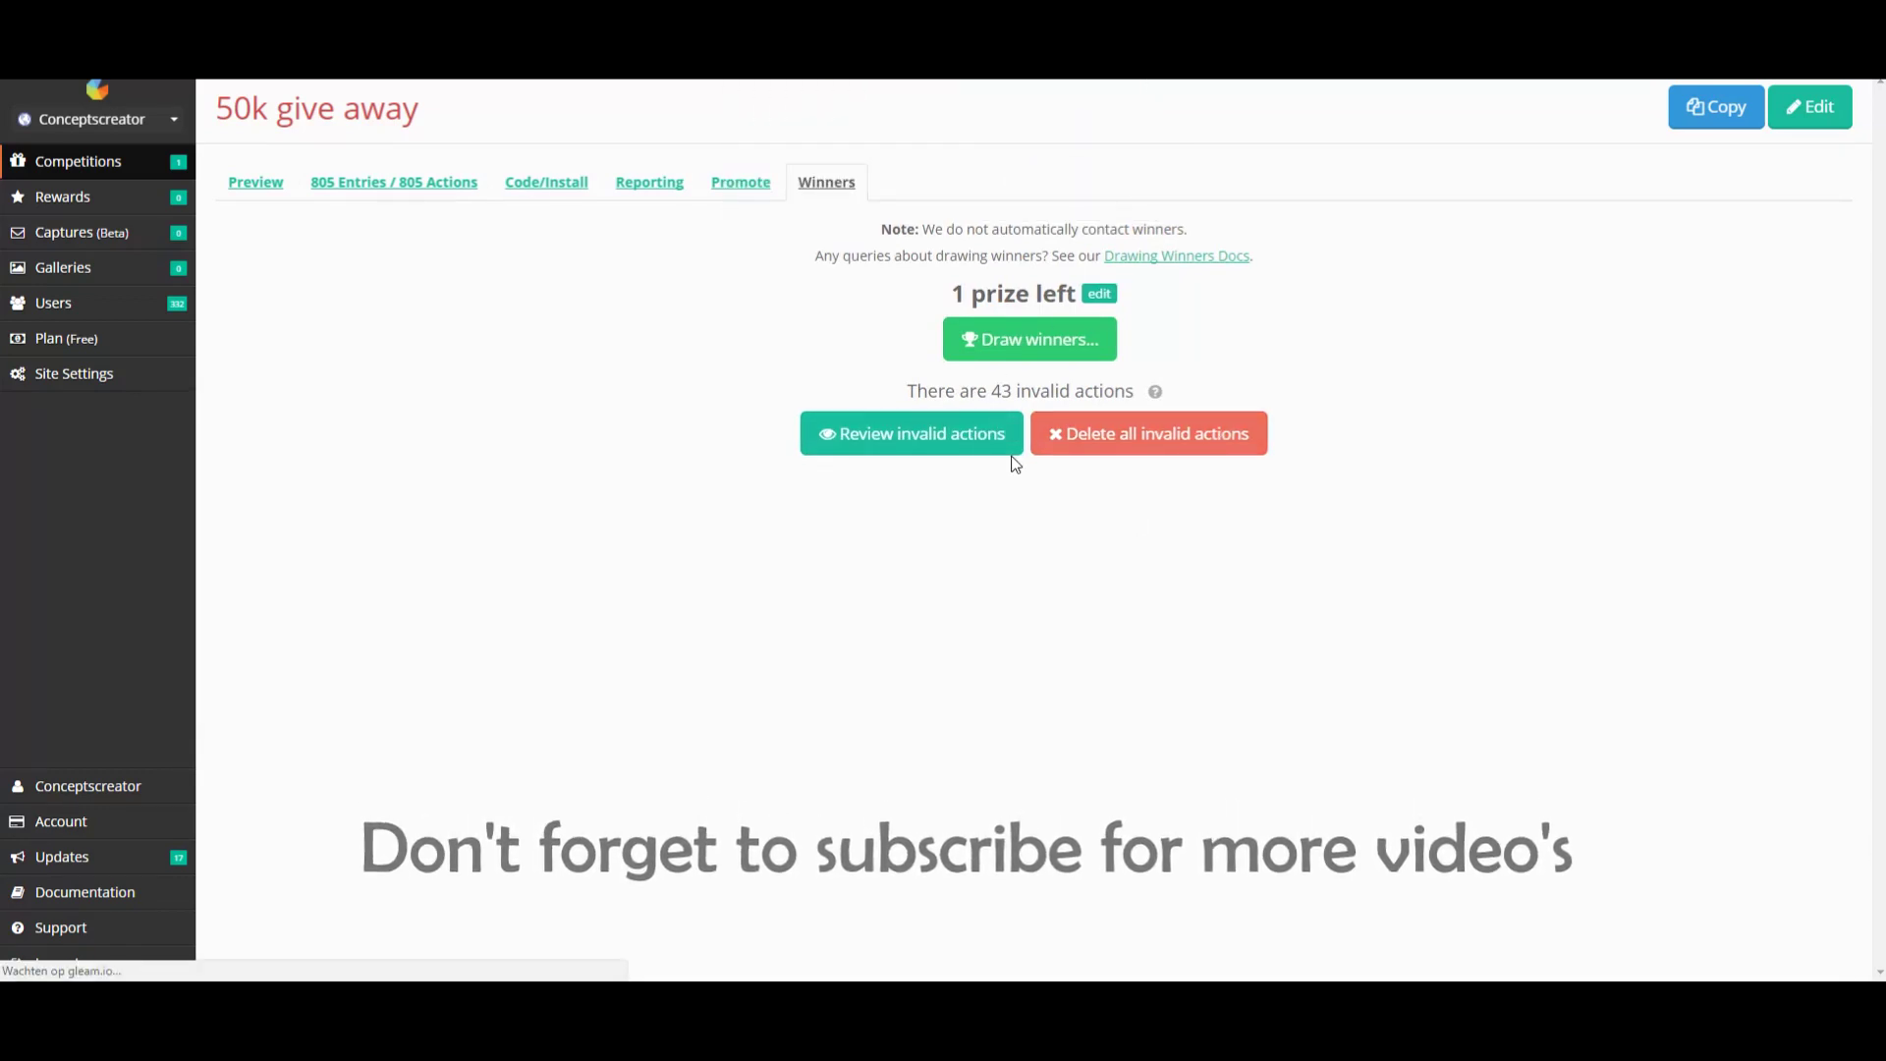
Draw one winner for the remaining prize, listing entry 374 as the winner.
click(1047, 351)
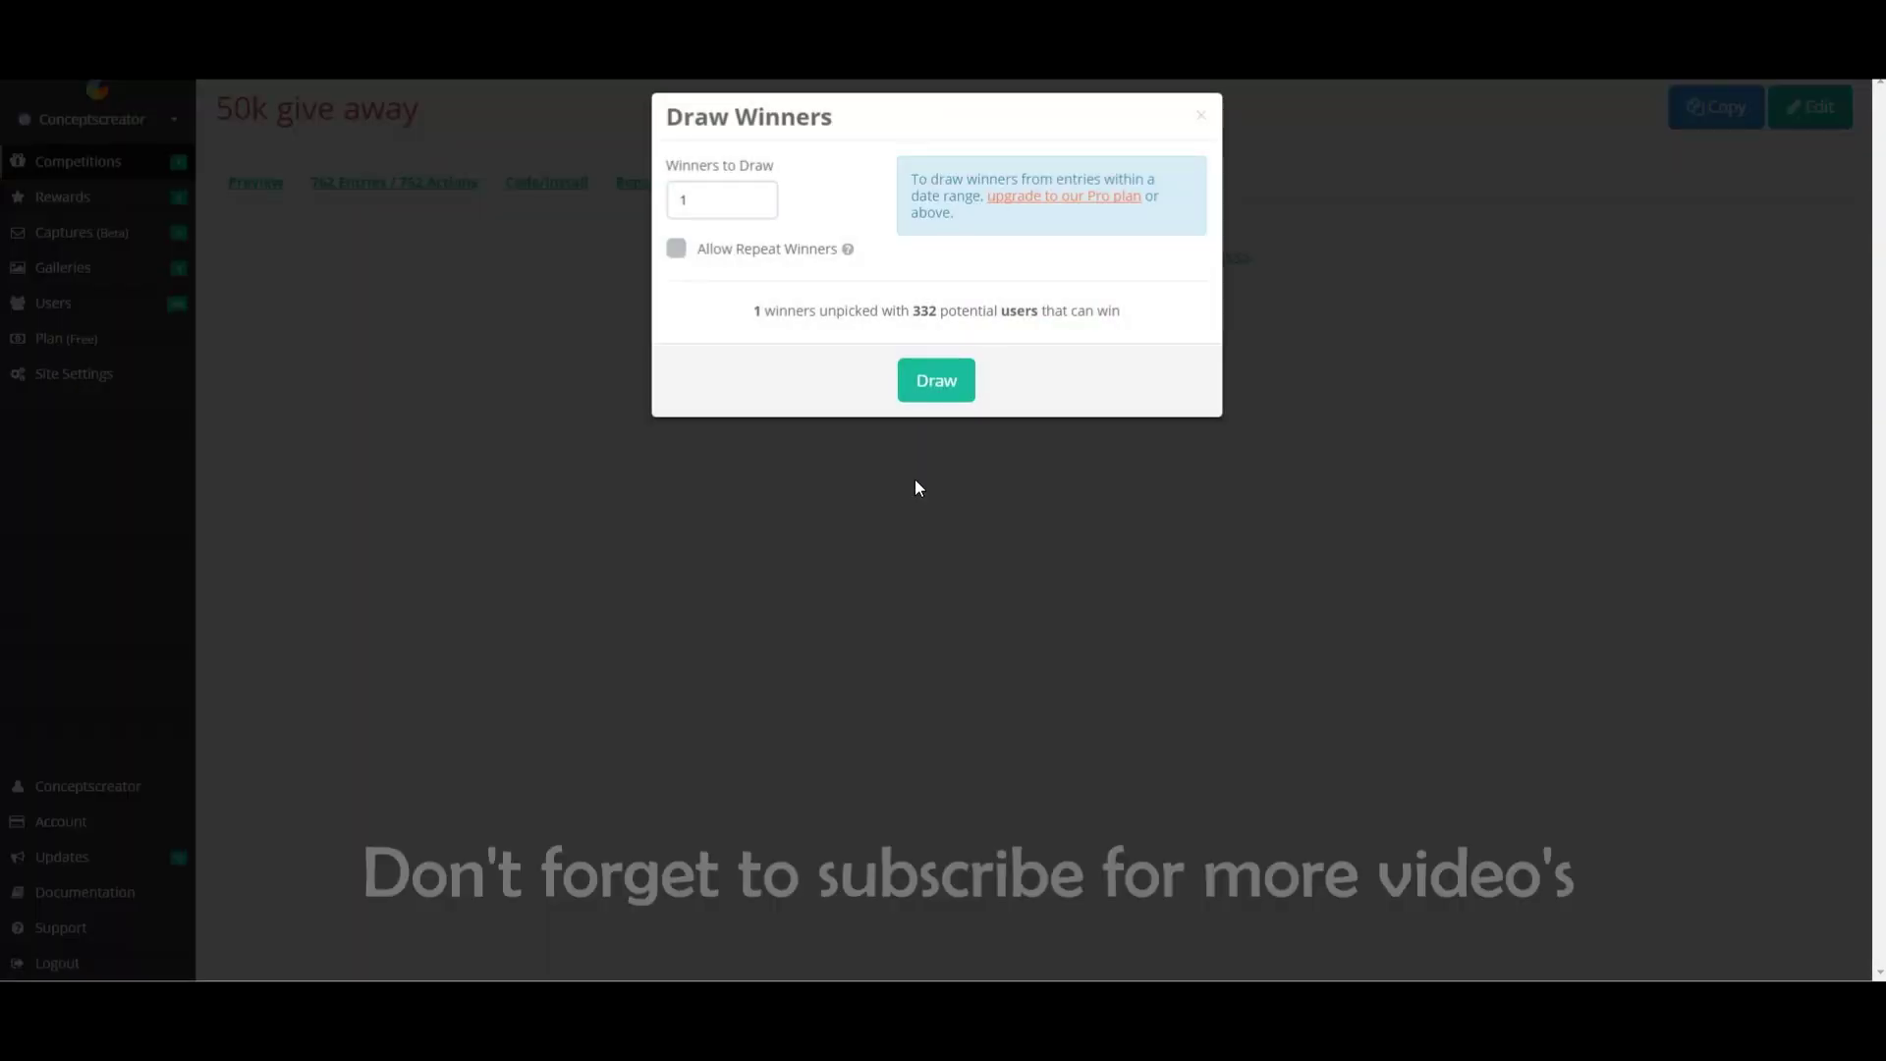
click(936, 383)
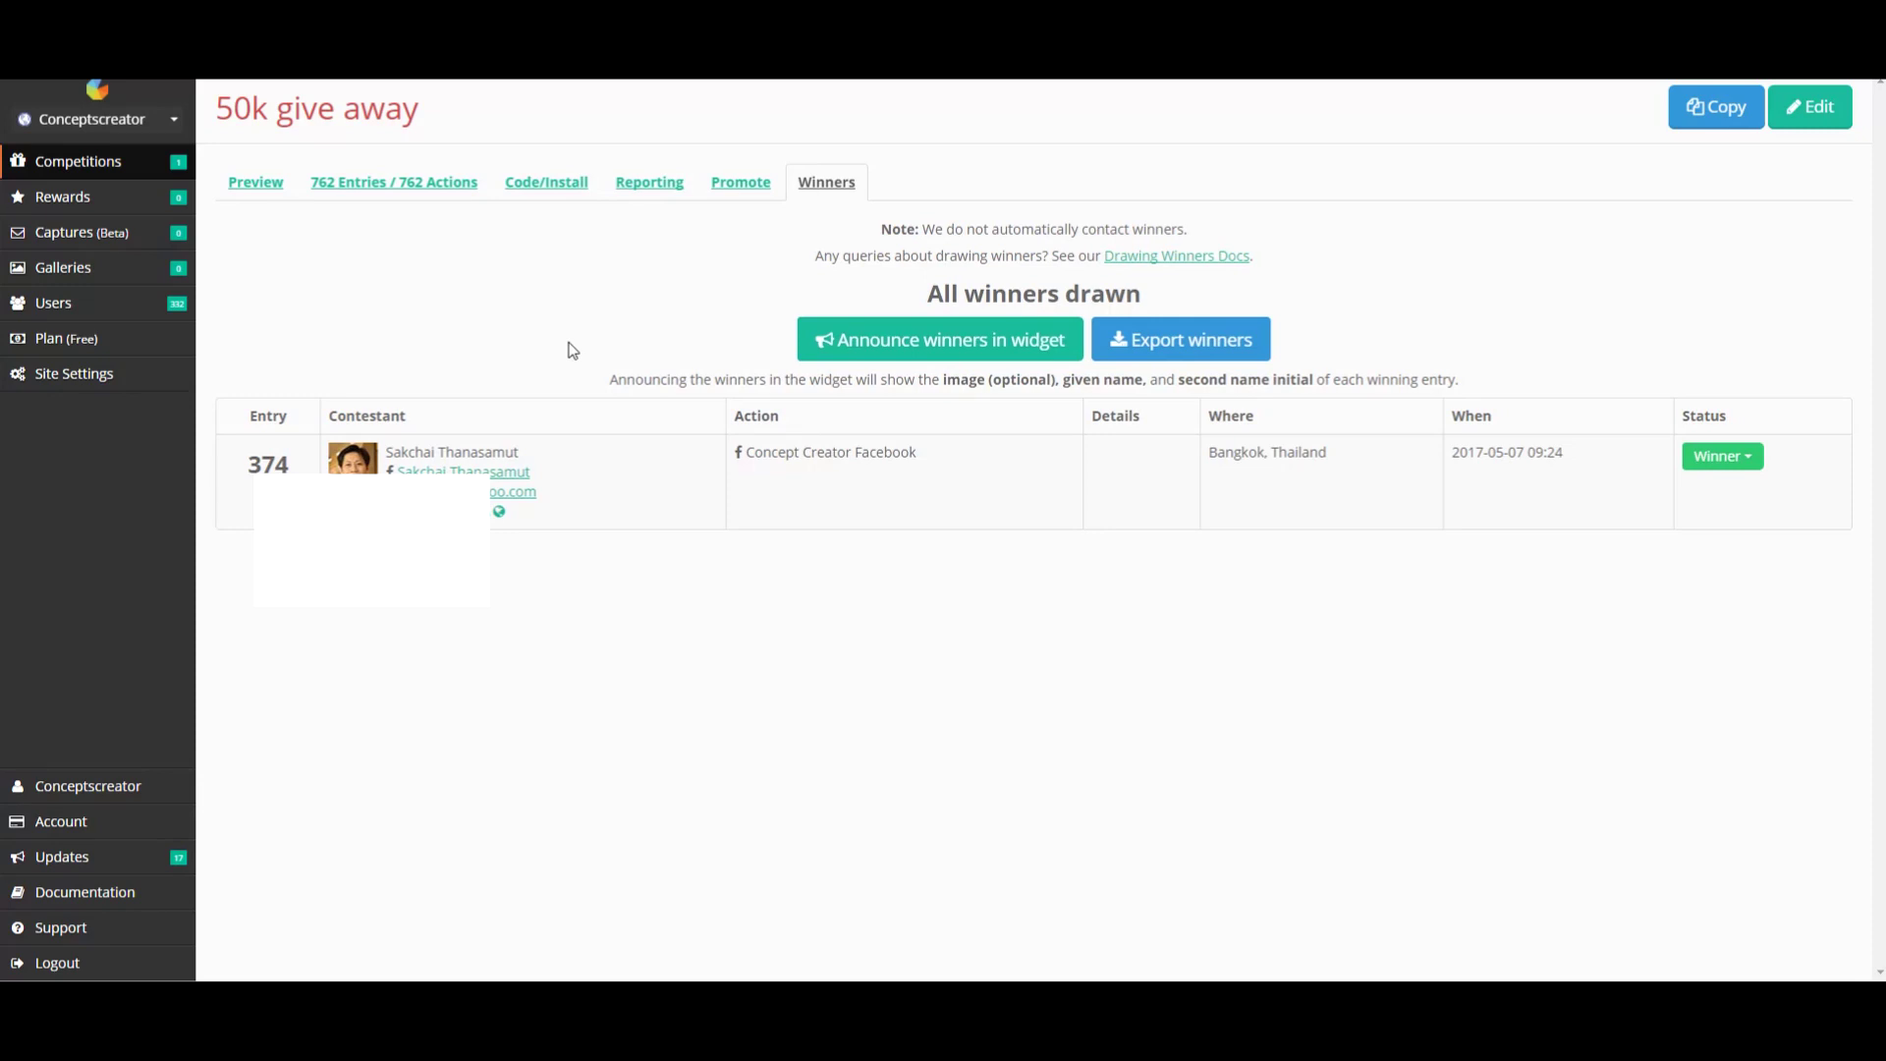
Show the widget announcement options for the winner: with or without avatars.
click(919, 351)
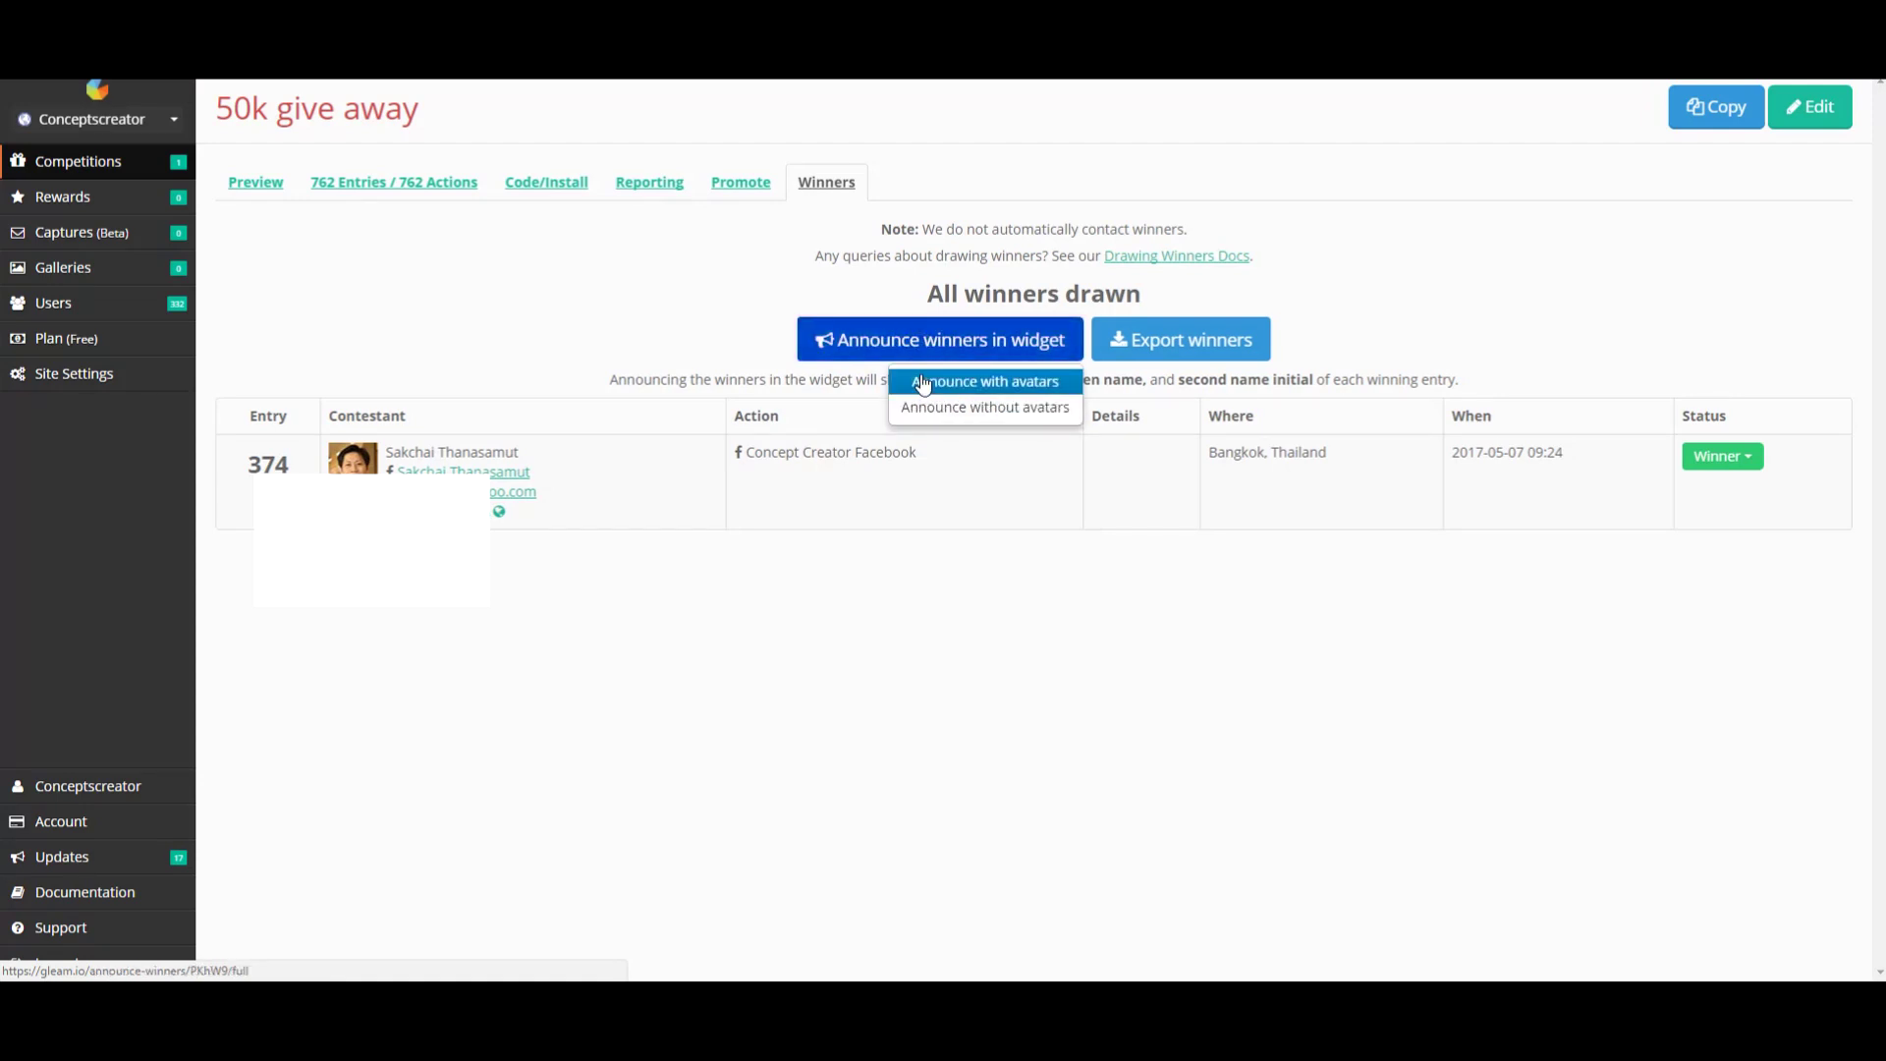